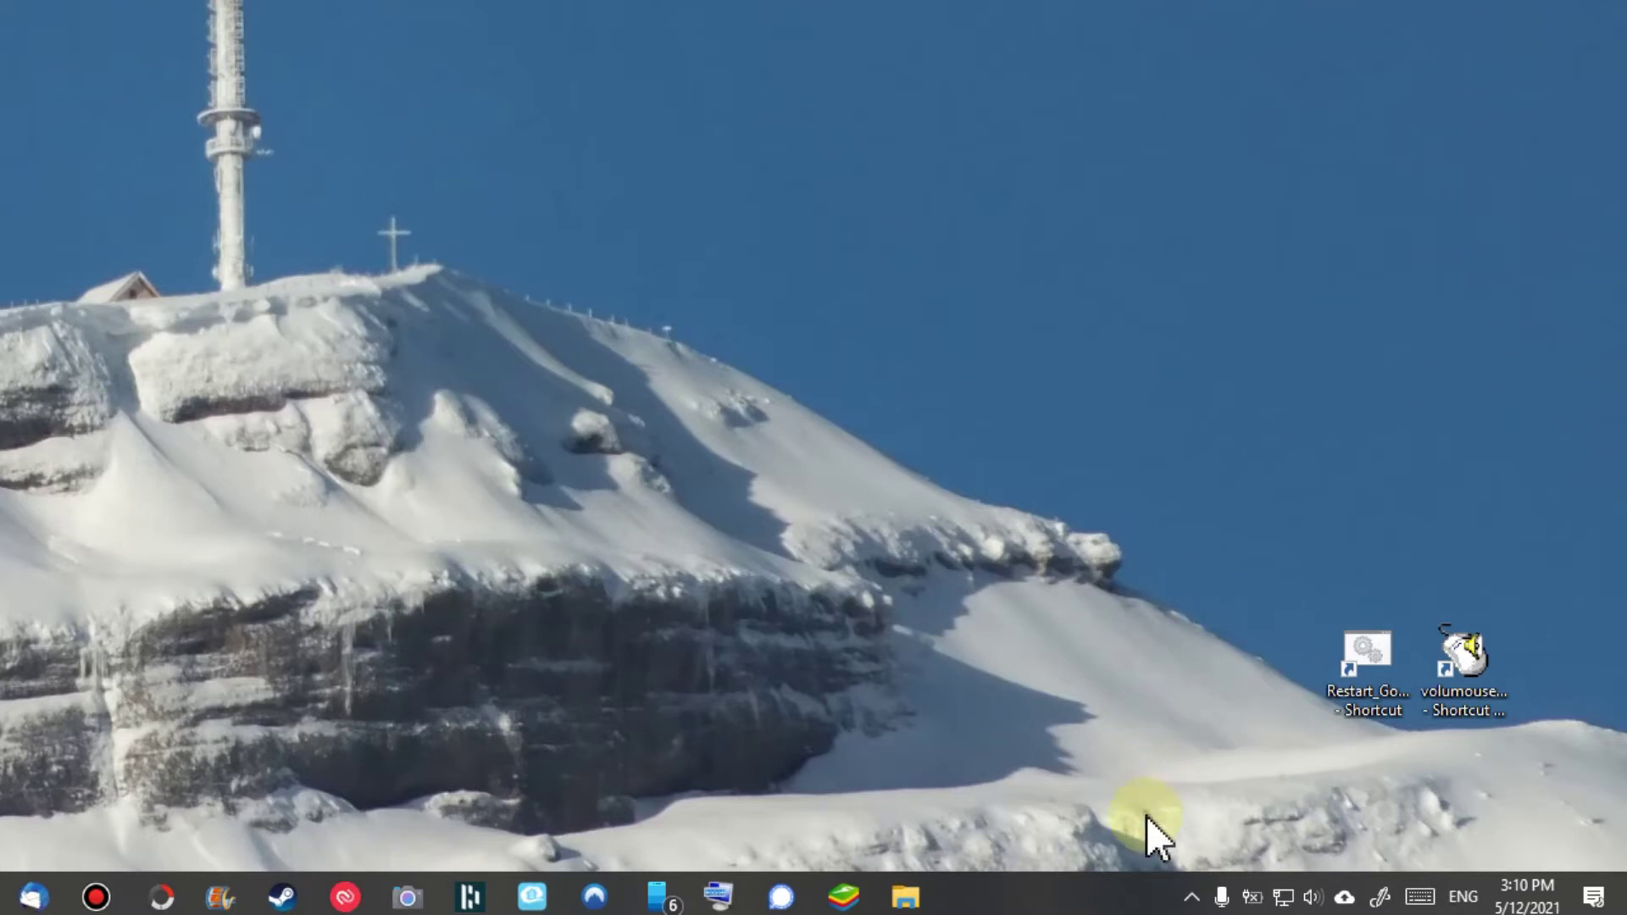
Check Lightshot's general screenshot hotkey (DRUCK) in its options, then close without saving
left_click(1194, 900)
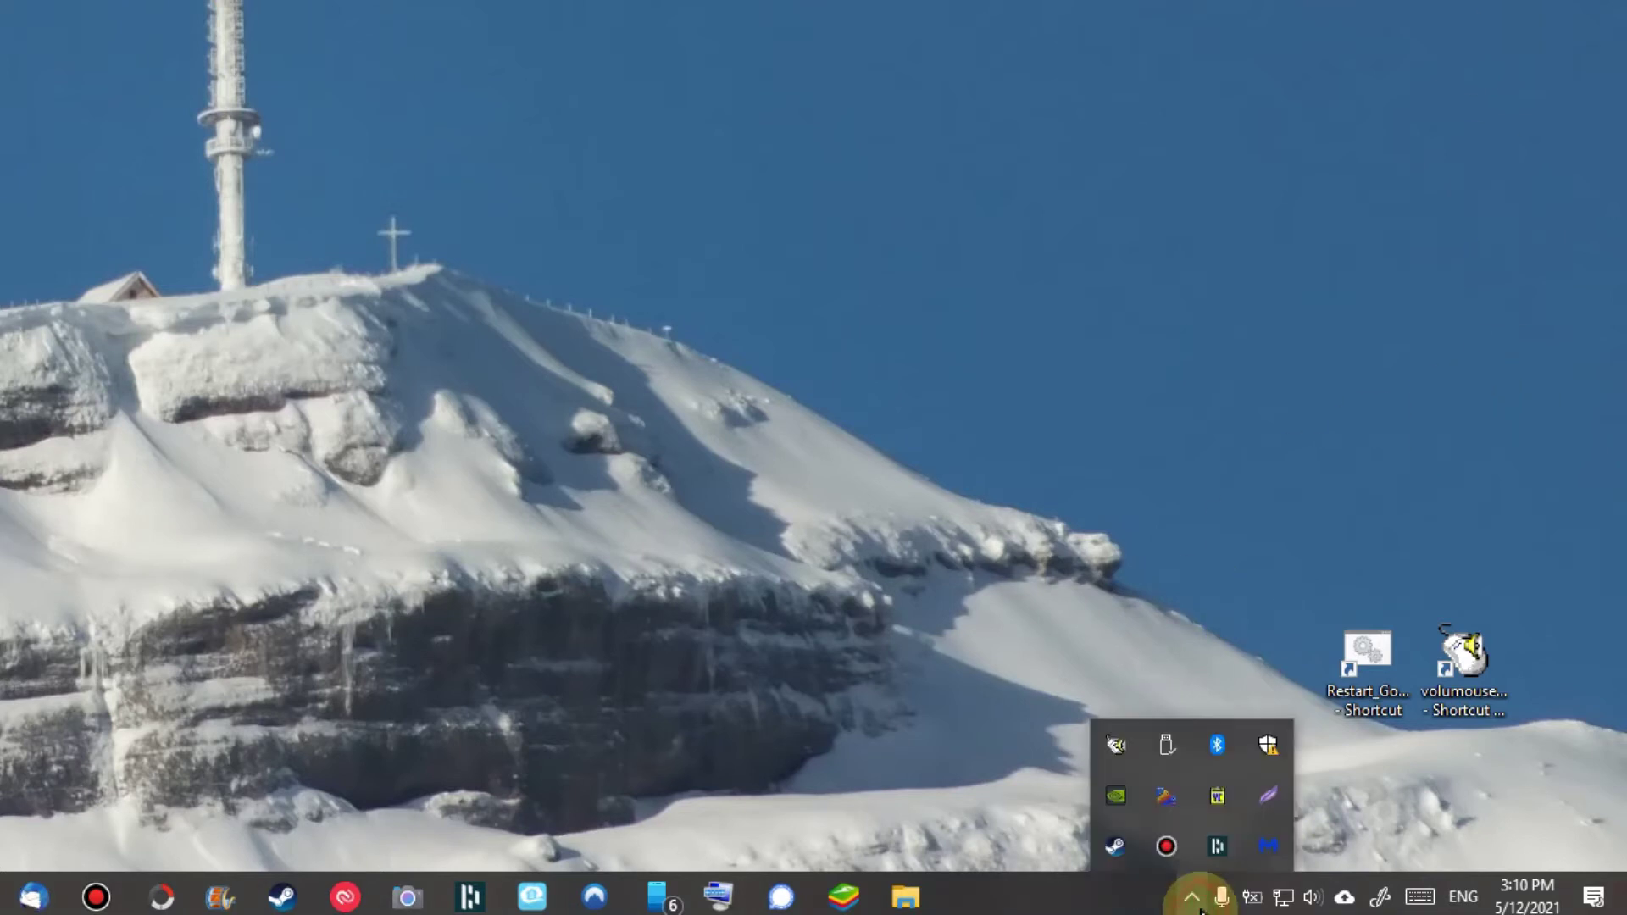
right_click(1276, 798)
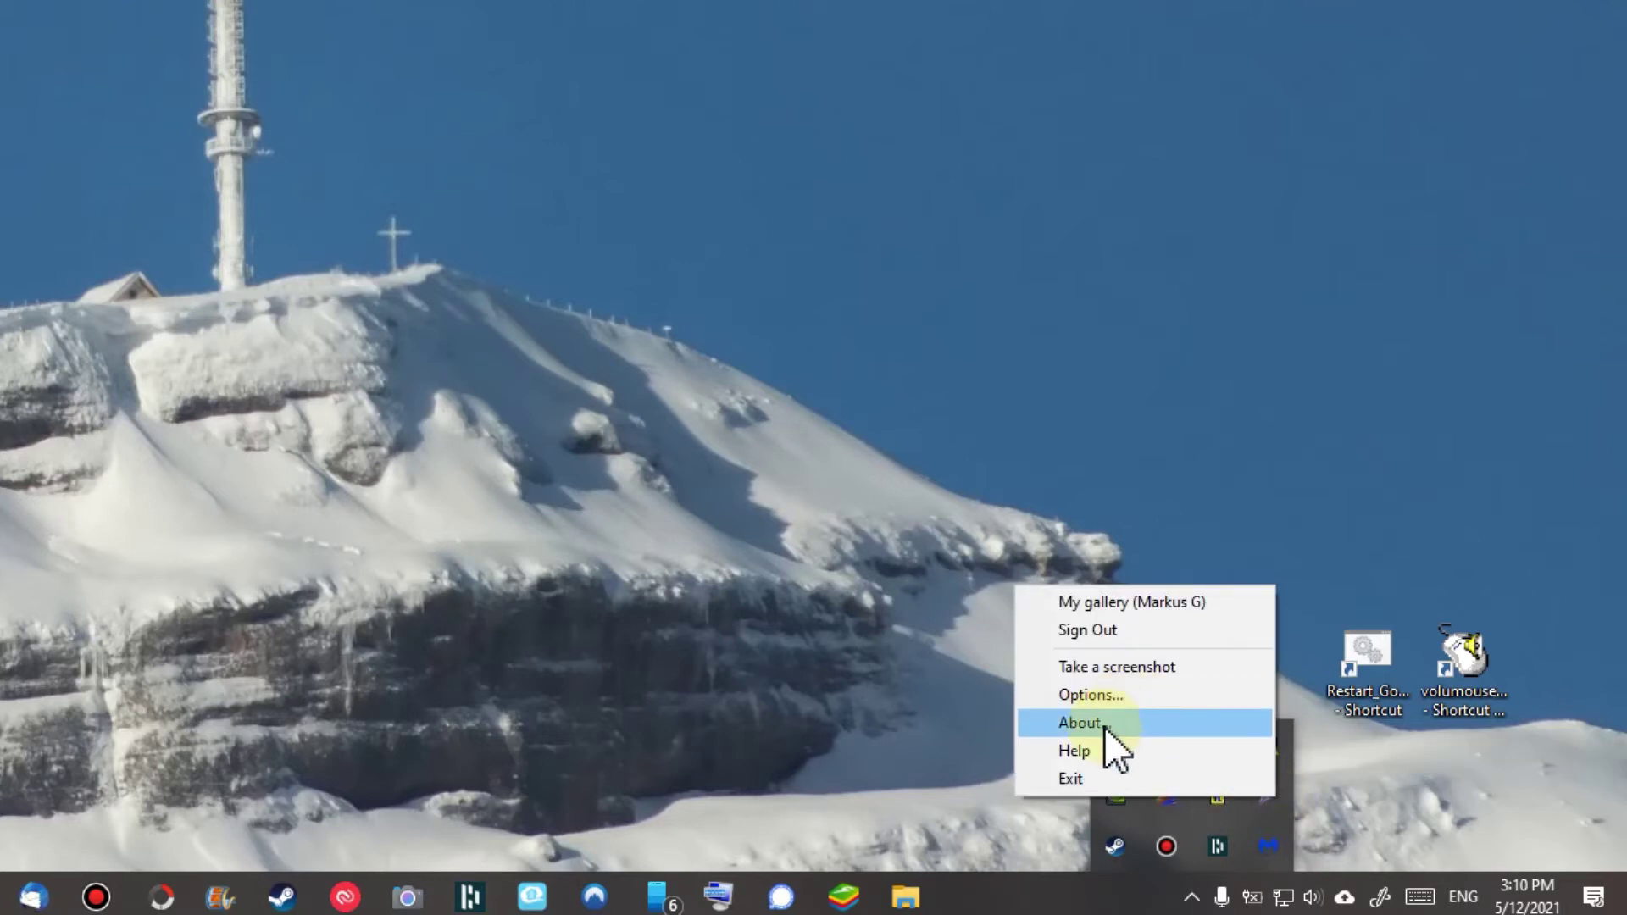
left_click(1093, 694)
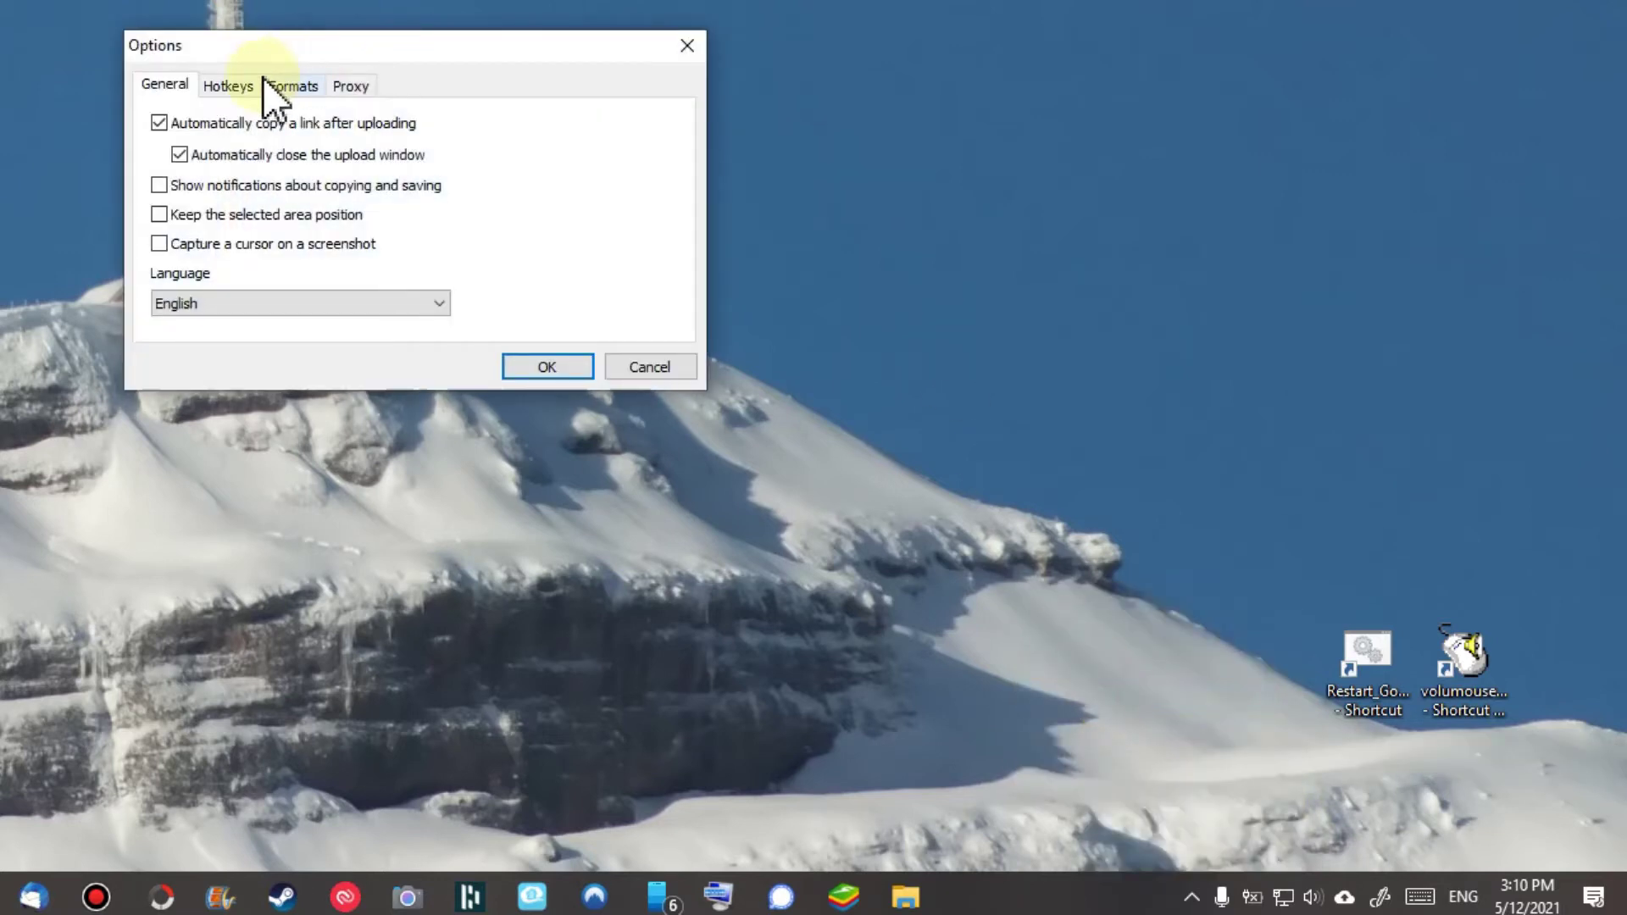
left_click(232, 85)
left_click(509, 128)
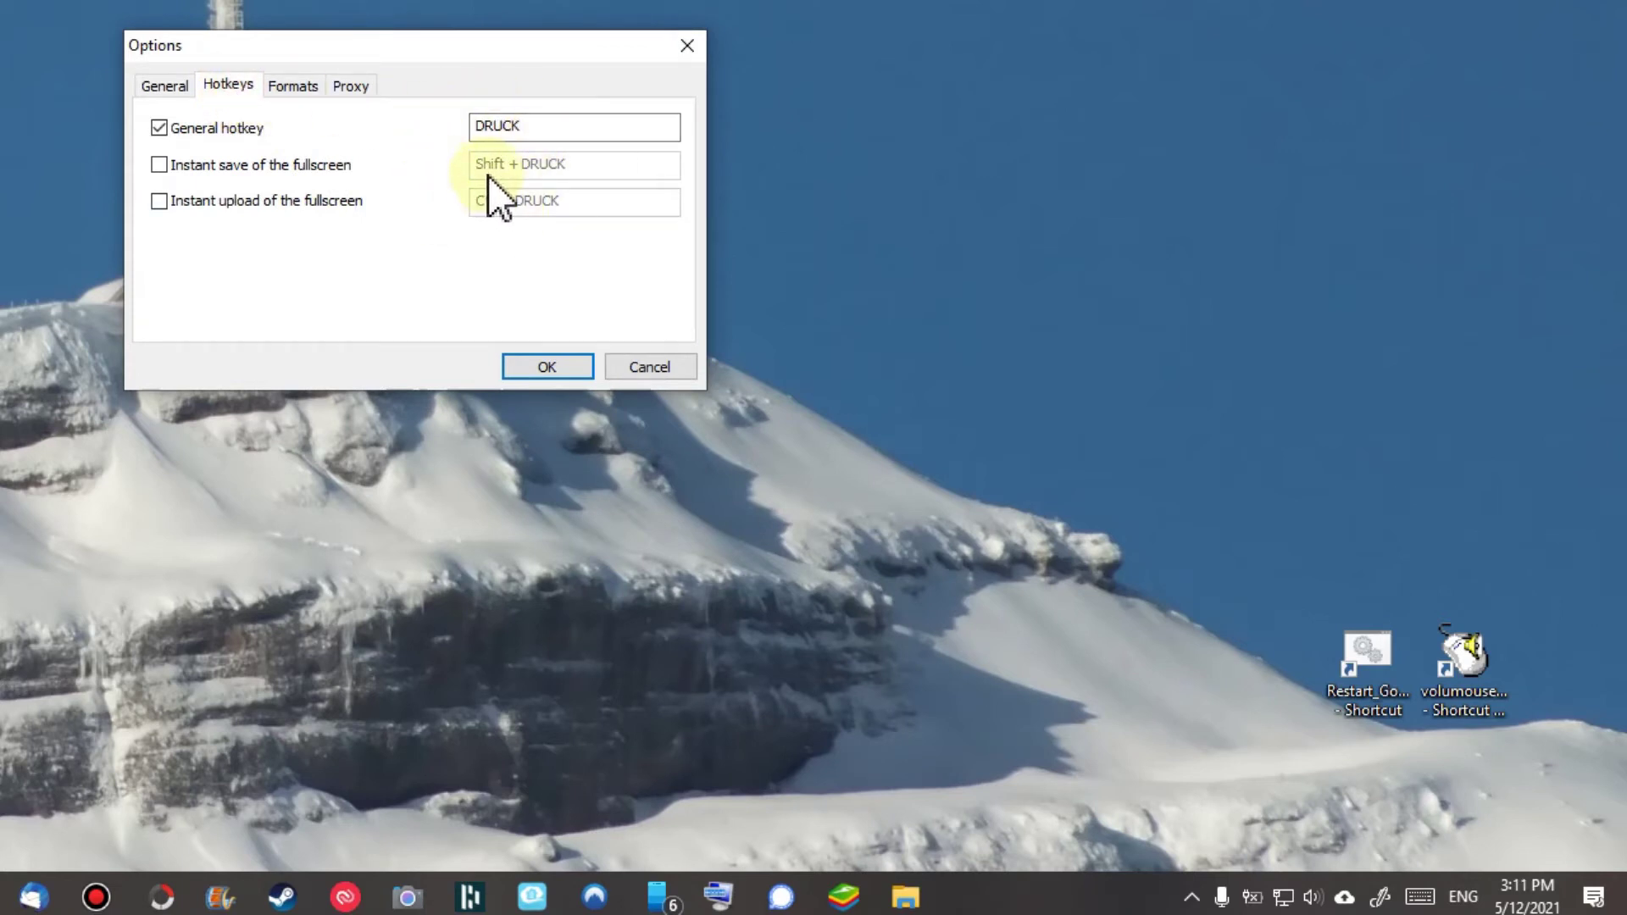
left_click(539, 128)
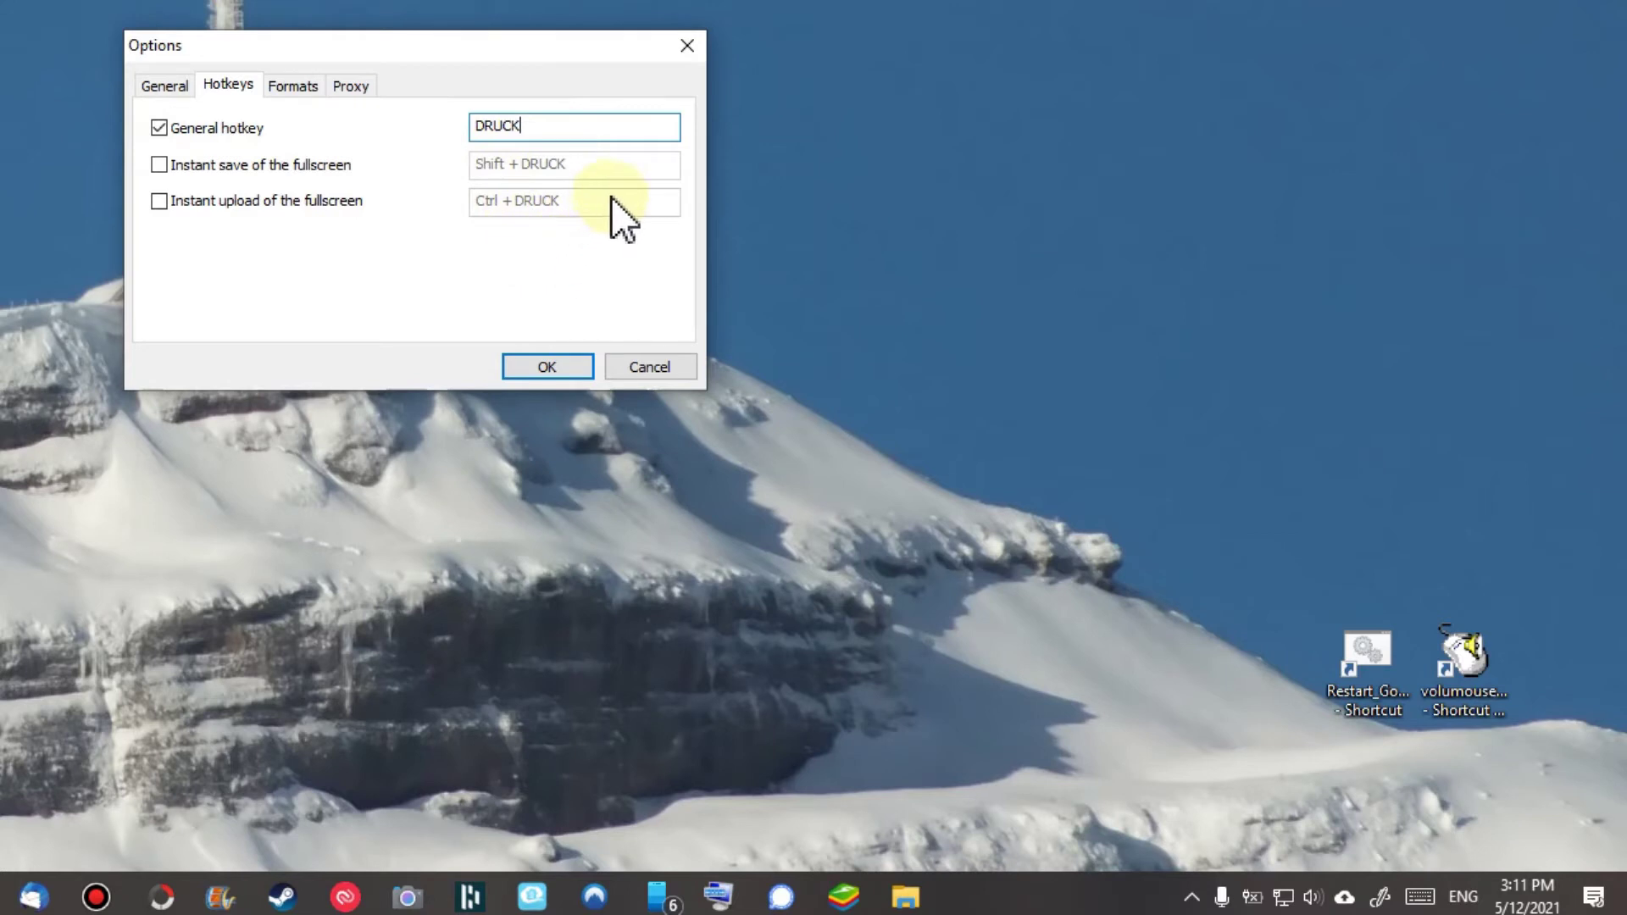
left_click(546, 127)
left_click(648, 366)
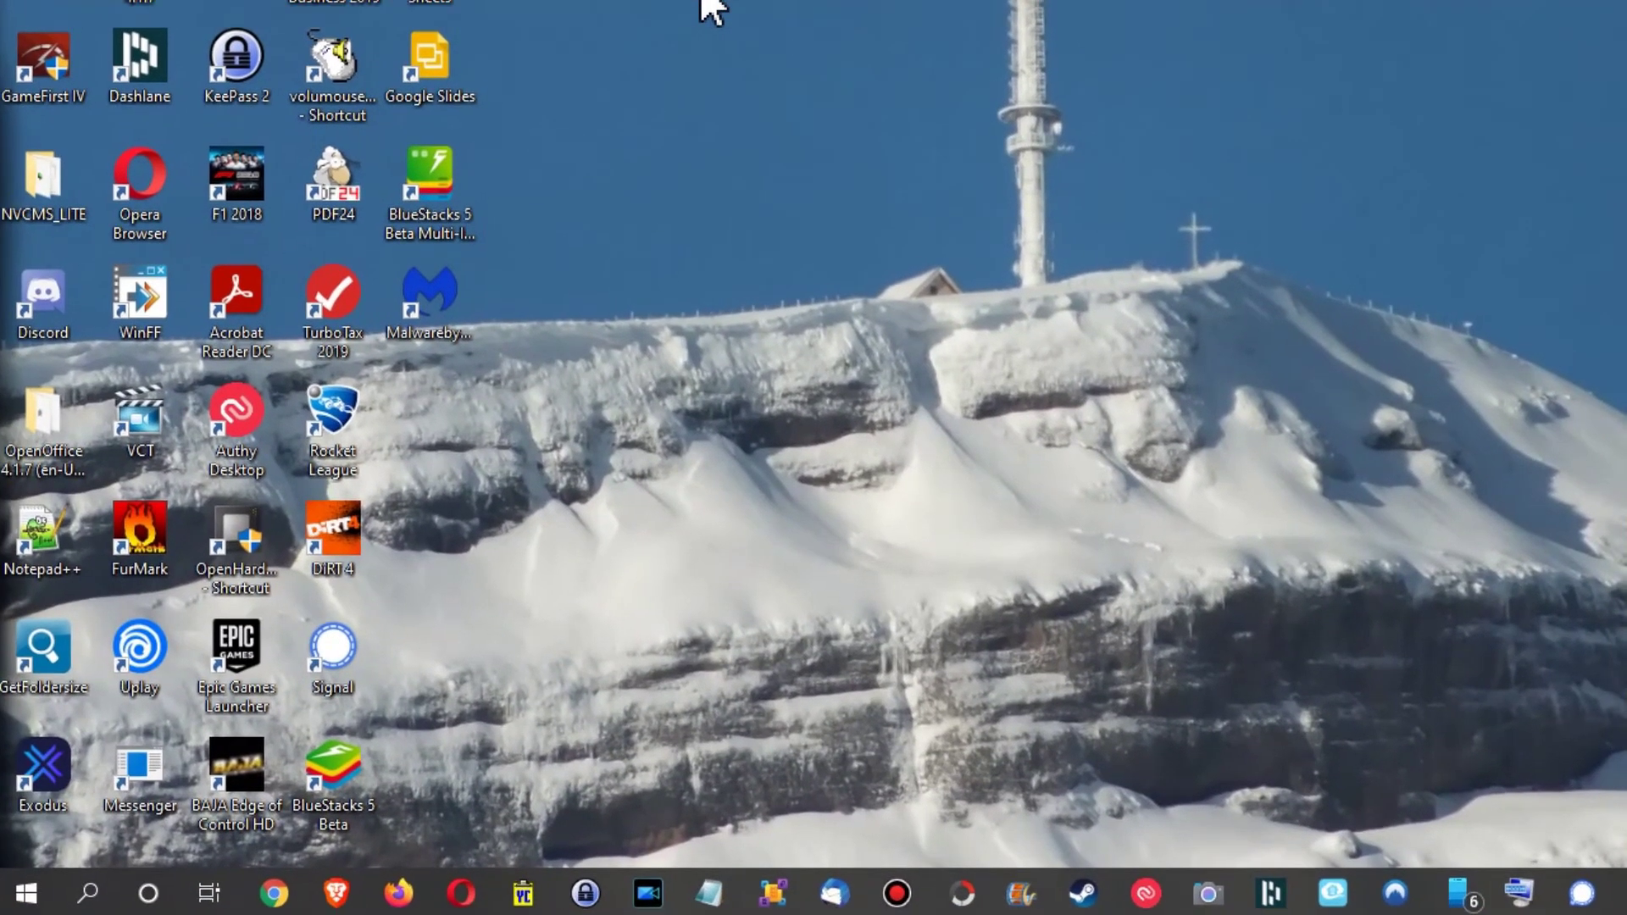
Open Windows Settings on the Ease of Access Display page
left_click(38, 901)
left_click(28, 776)
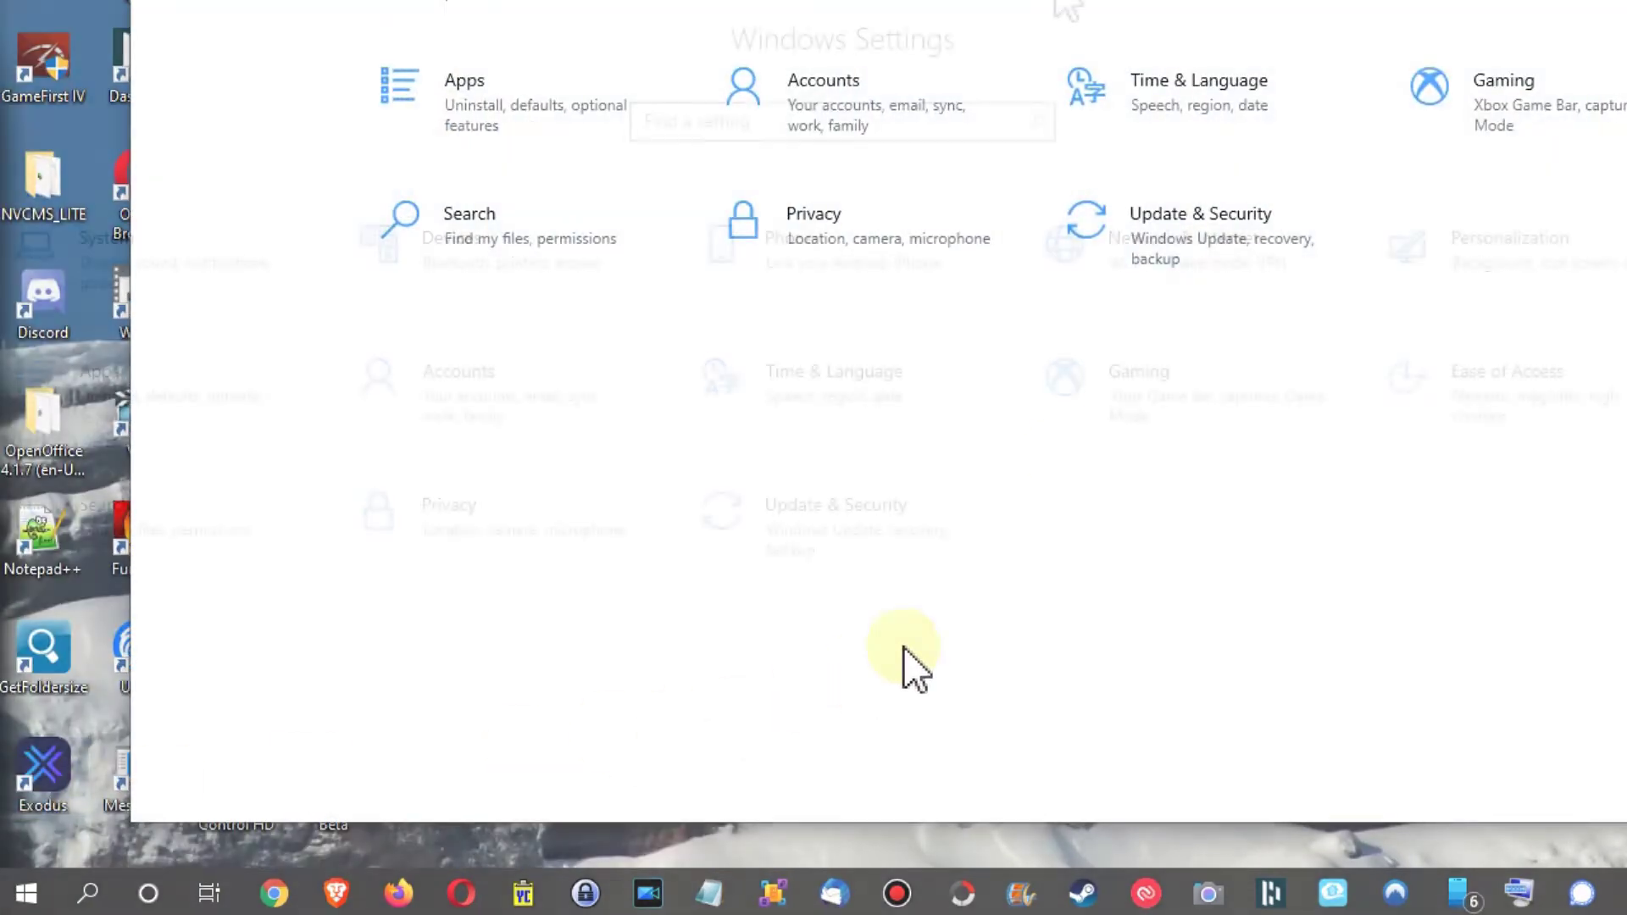
left_click(1471, 407)
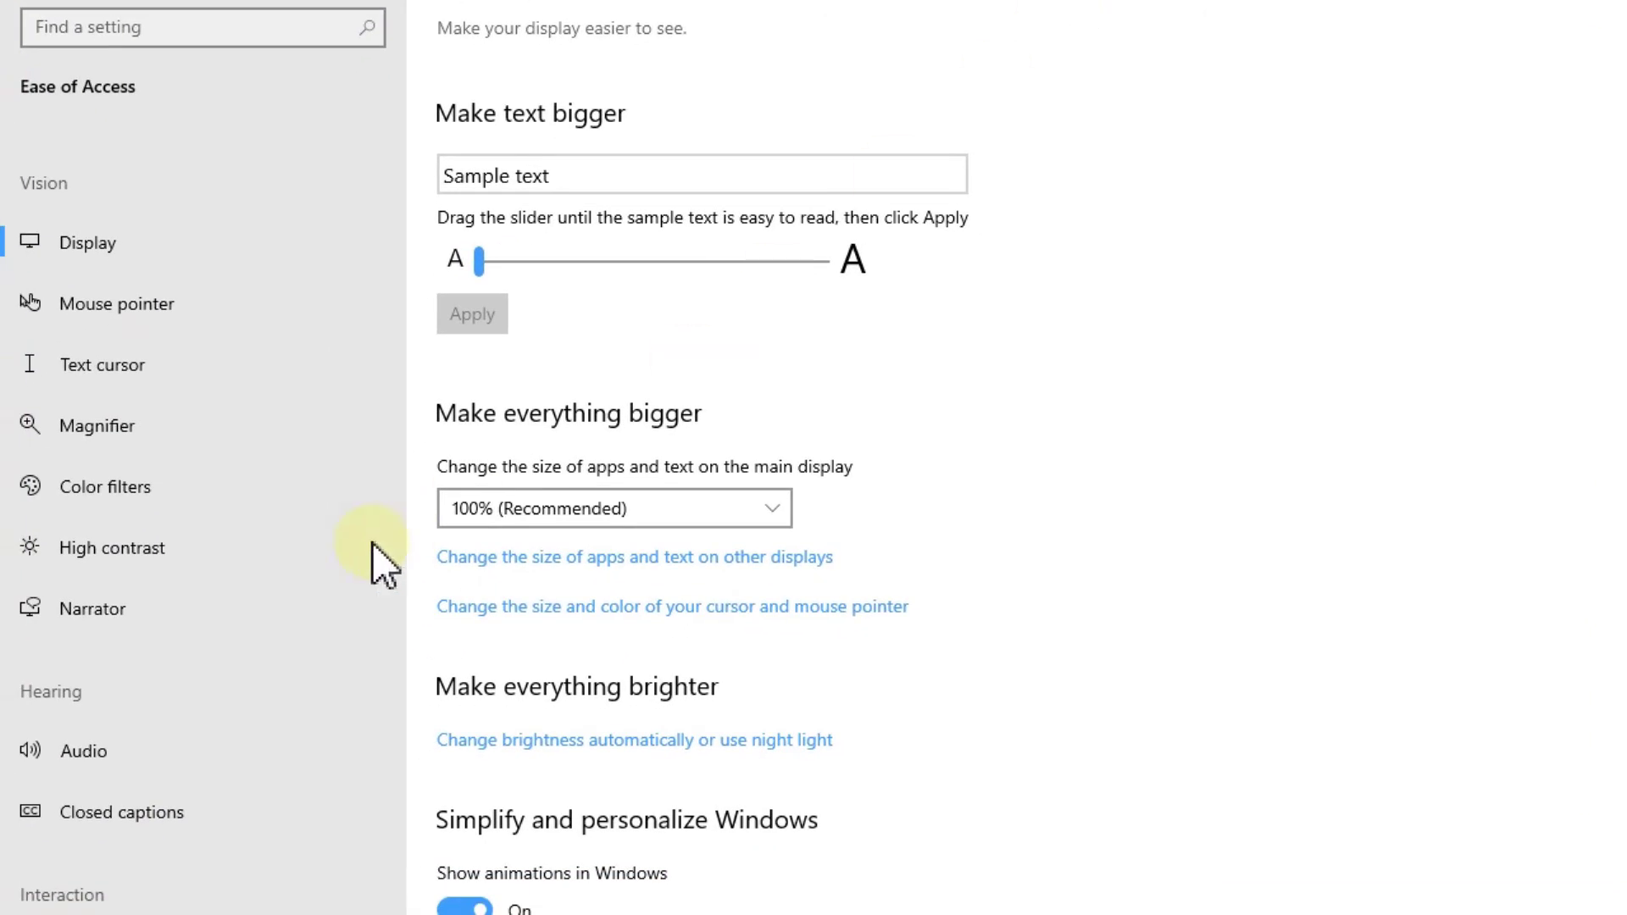
scroll(152, 597, "down", 3)
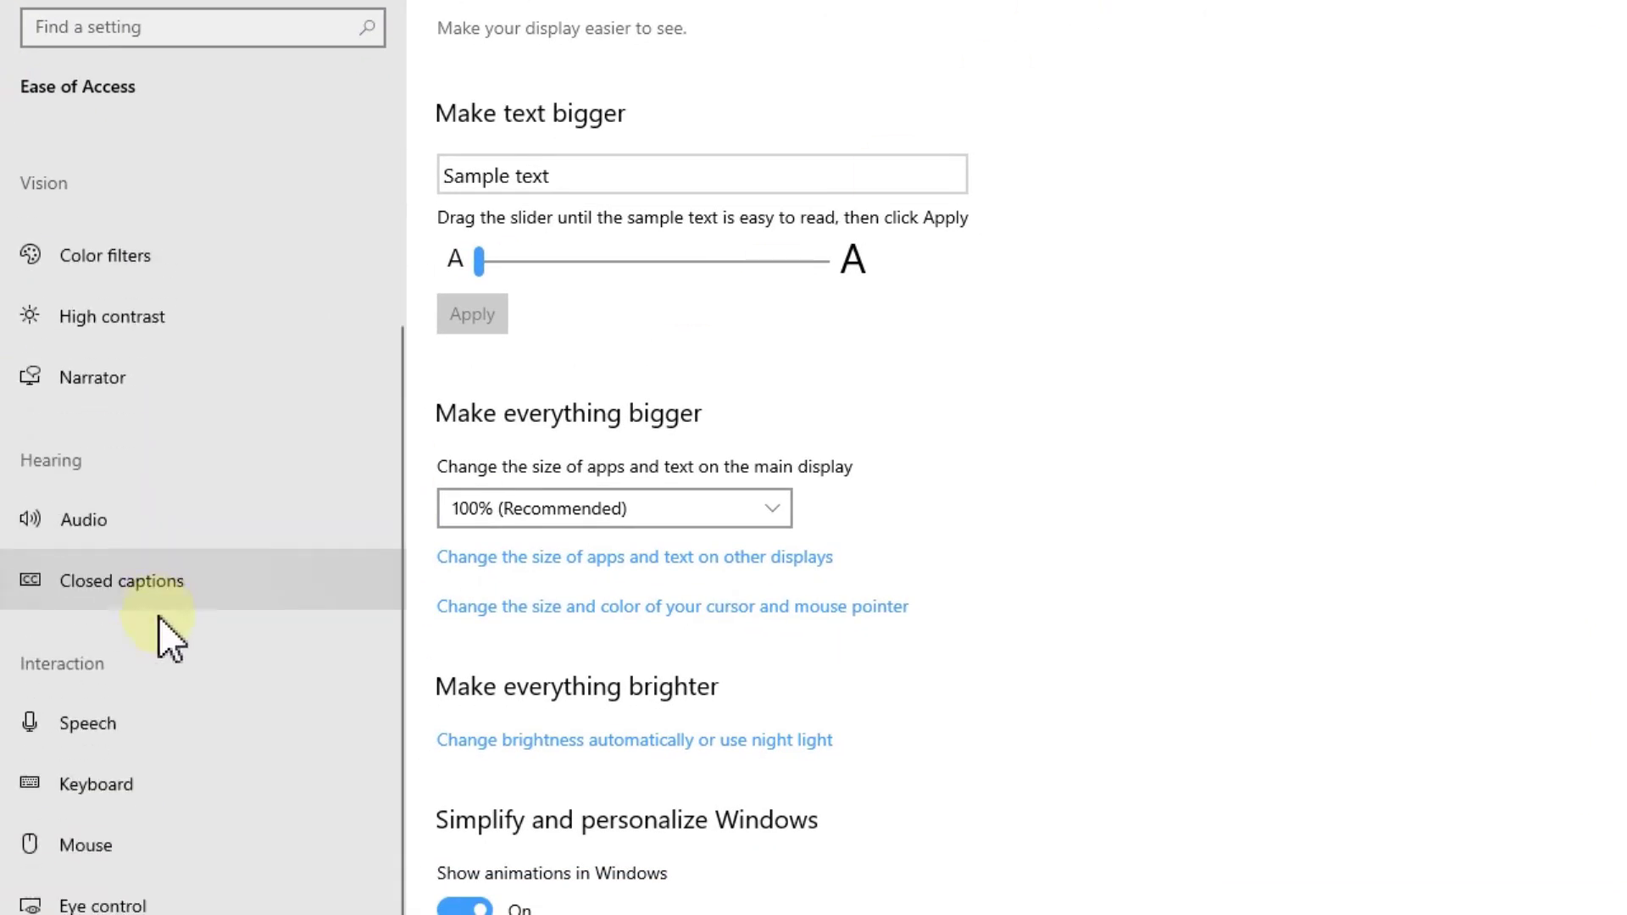
Switch to the Ease of Access Keyboard page with the Print Screen shortcut toggle
left_click(97, 795)
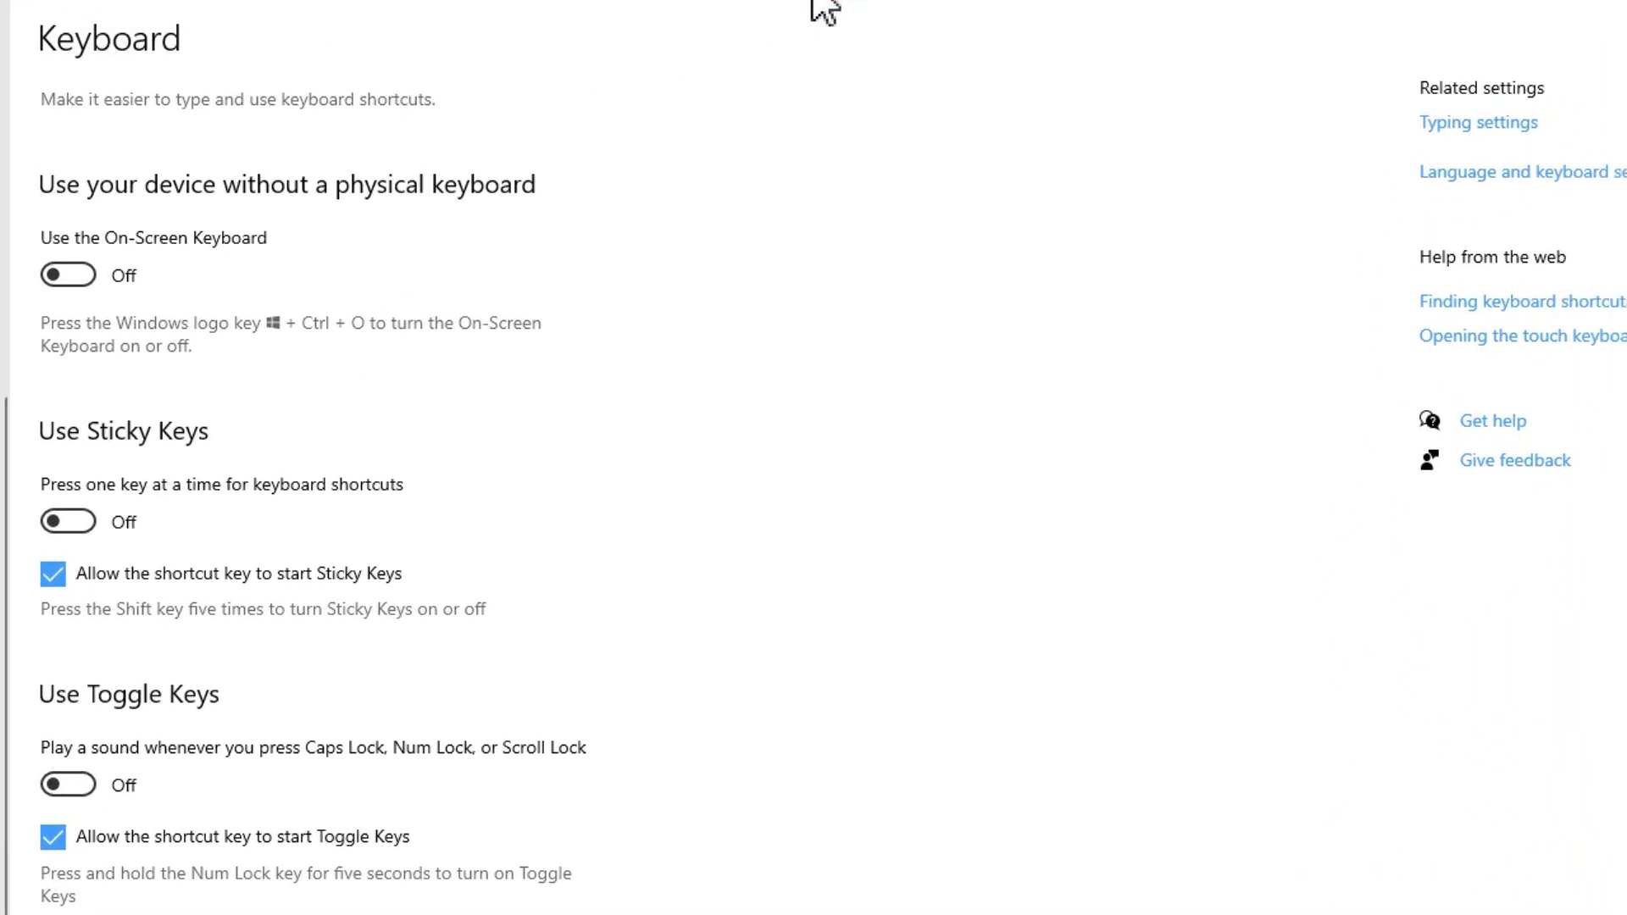
scroll(795, 438, "down", 5)
scroll(788, 452, "down", 2)
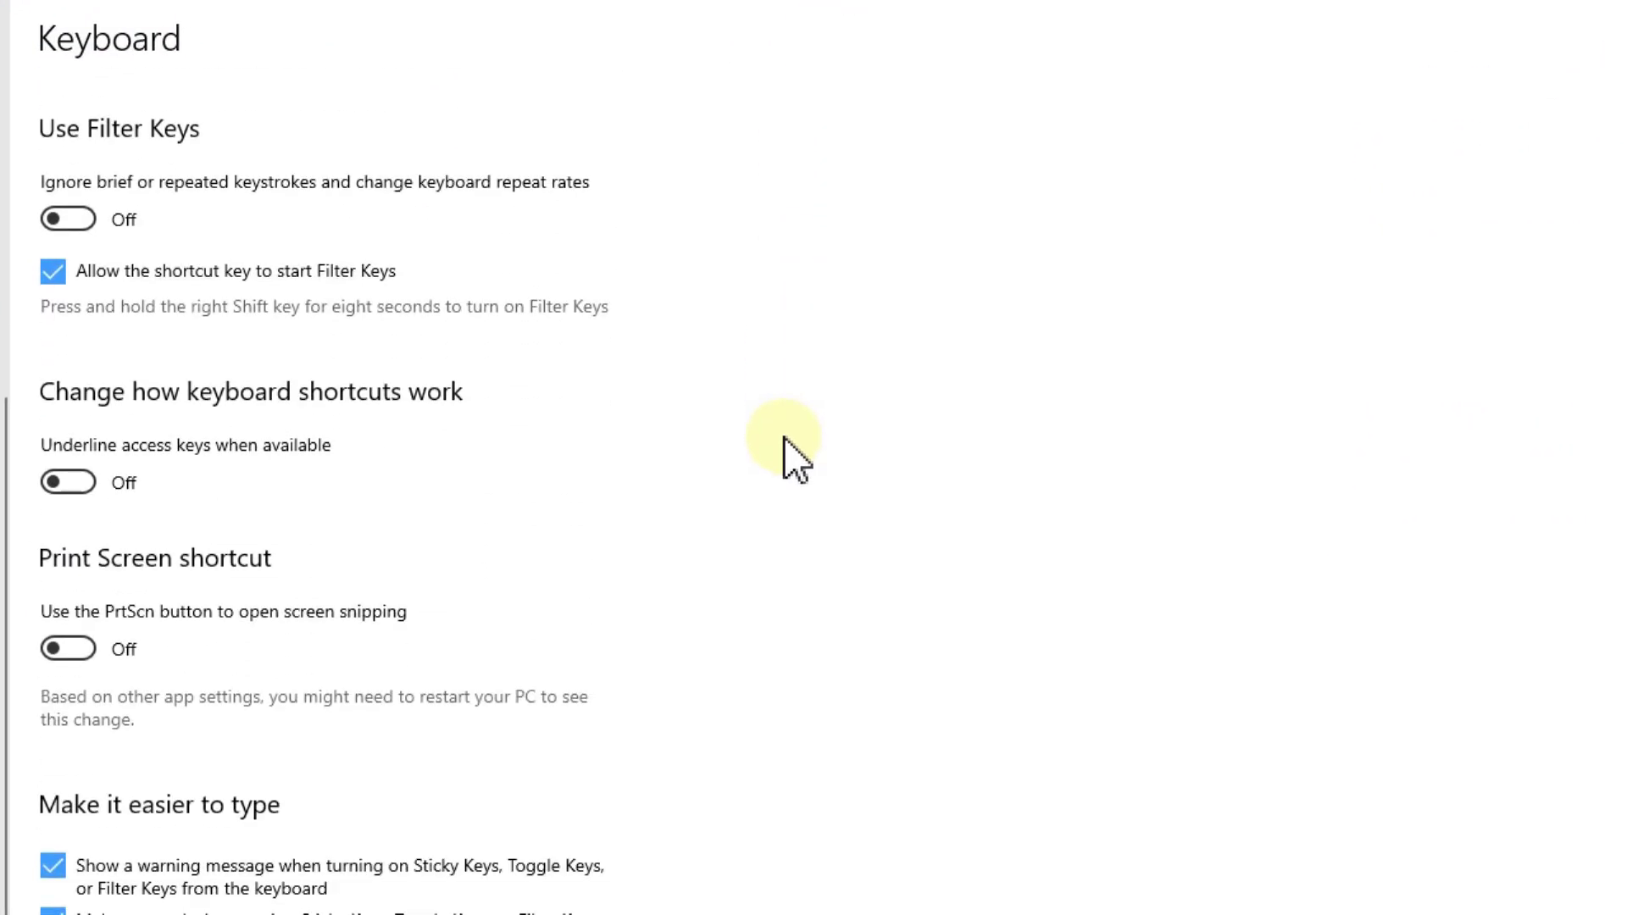